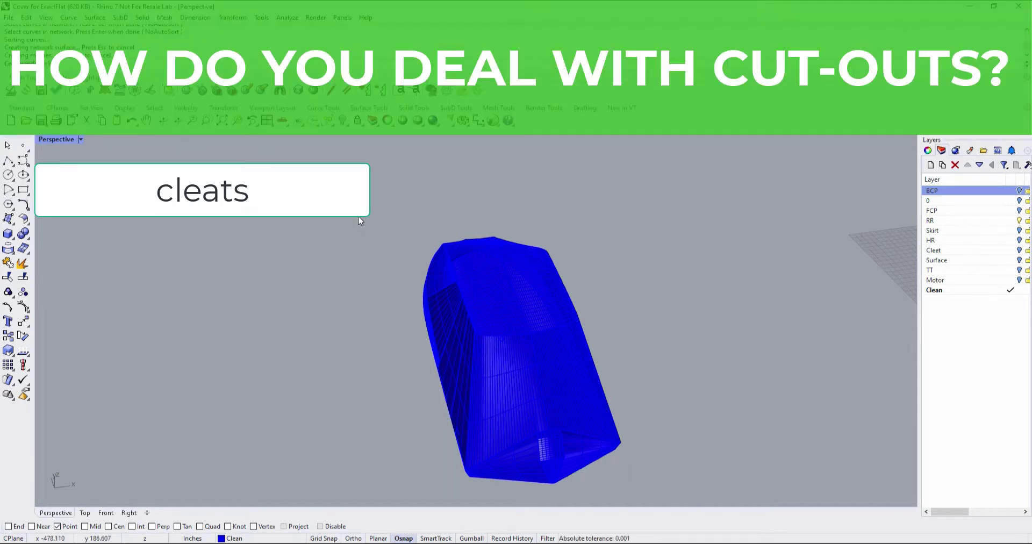
type("weldvertices")
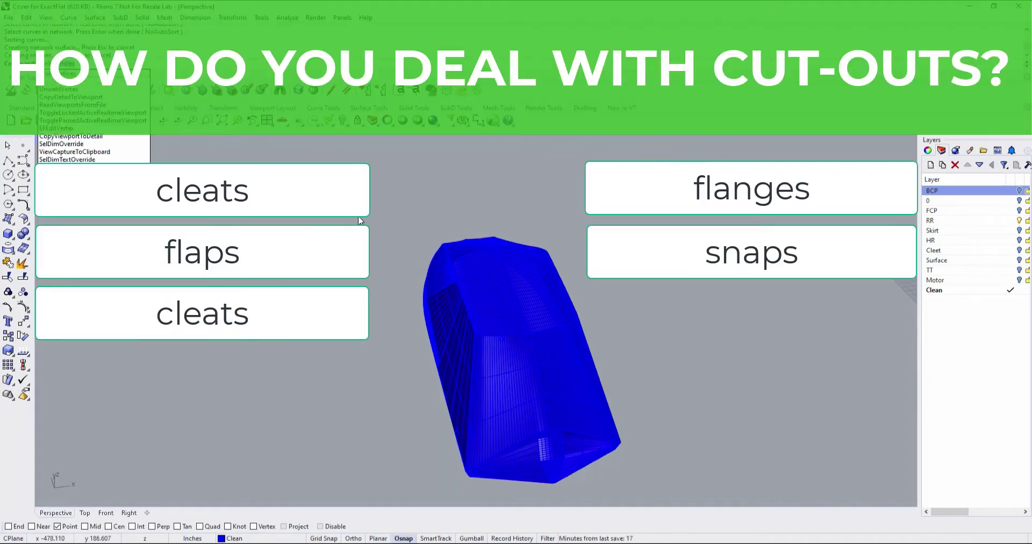
key("Return")
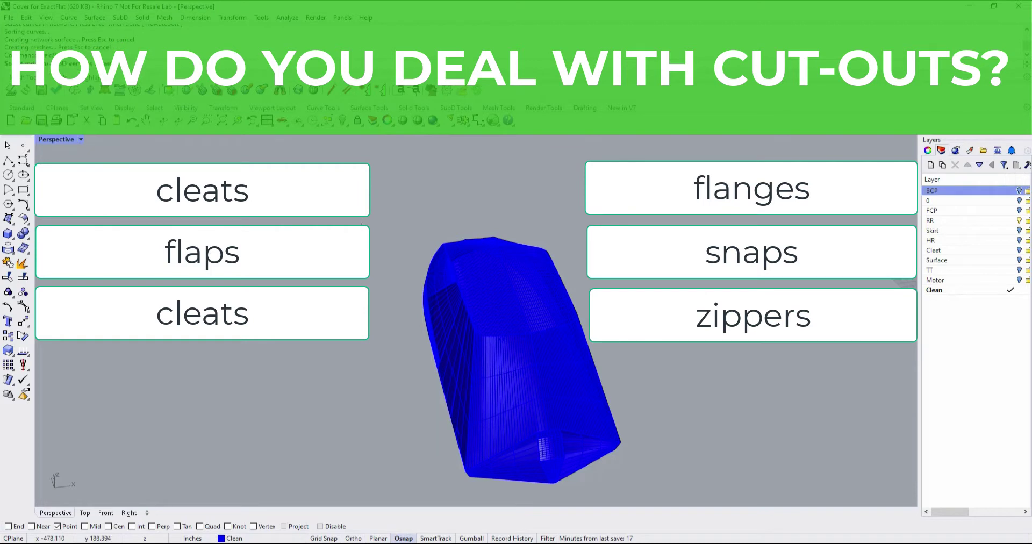
left_click_drag(371, 207, 723, 504)
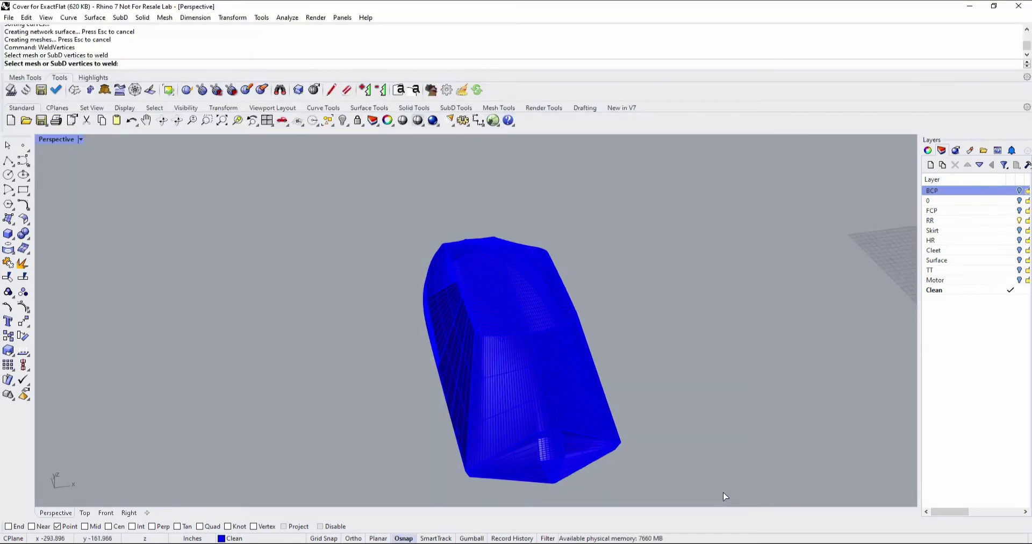
right_click_drag(706, 469, 788, 463)
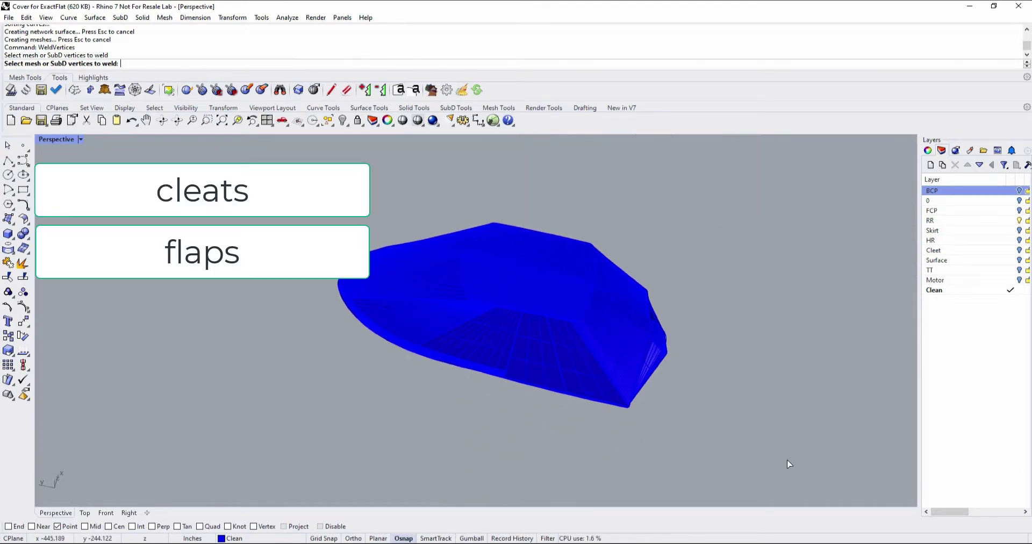
type("w")
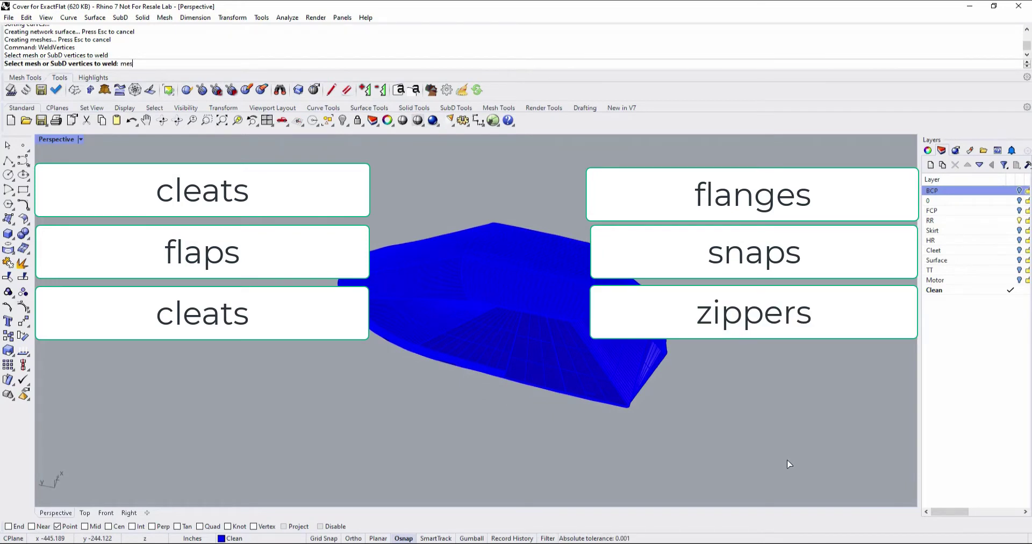
key("Return")
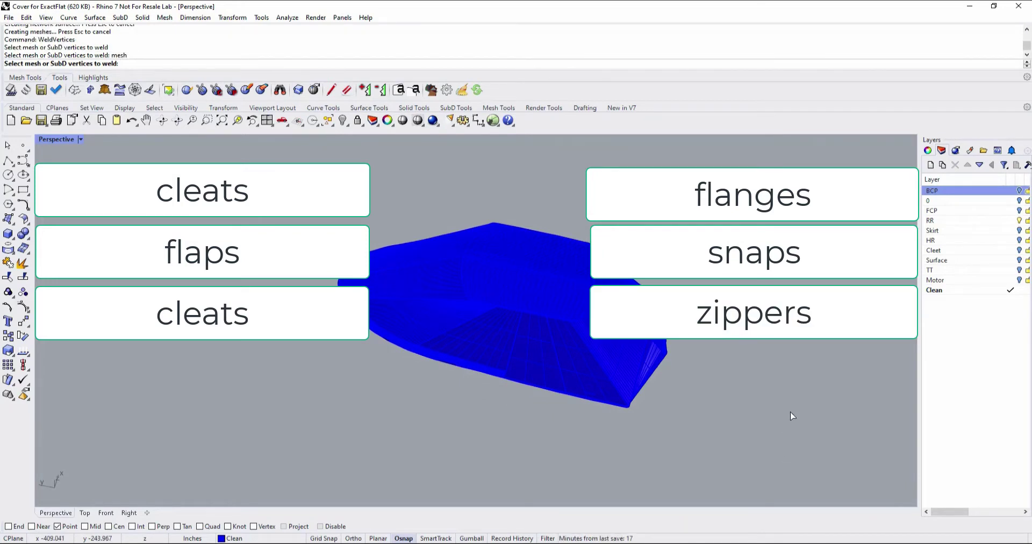
key("Escape")
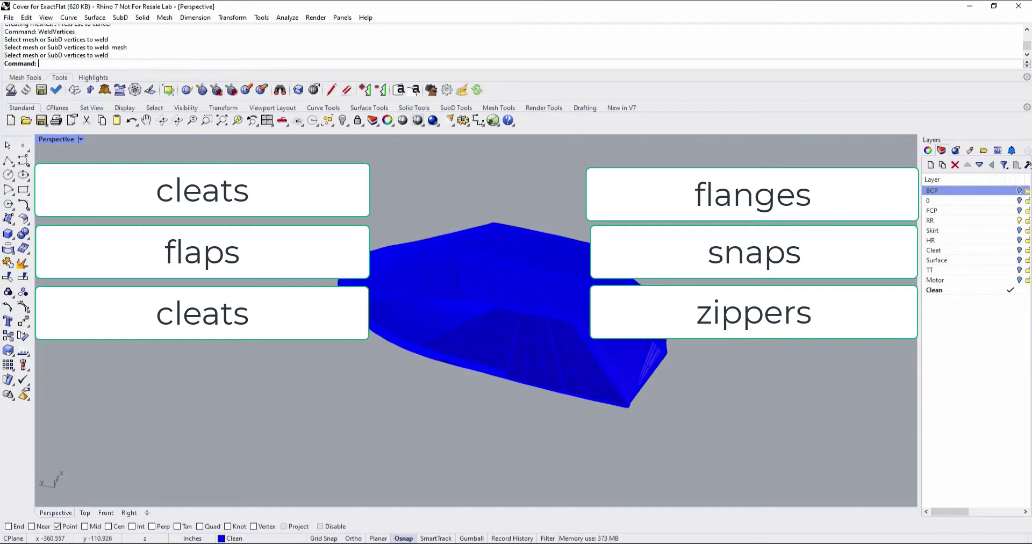
Start the Mesh command and select the whole cover model for meshing
type("Mesh")
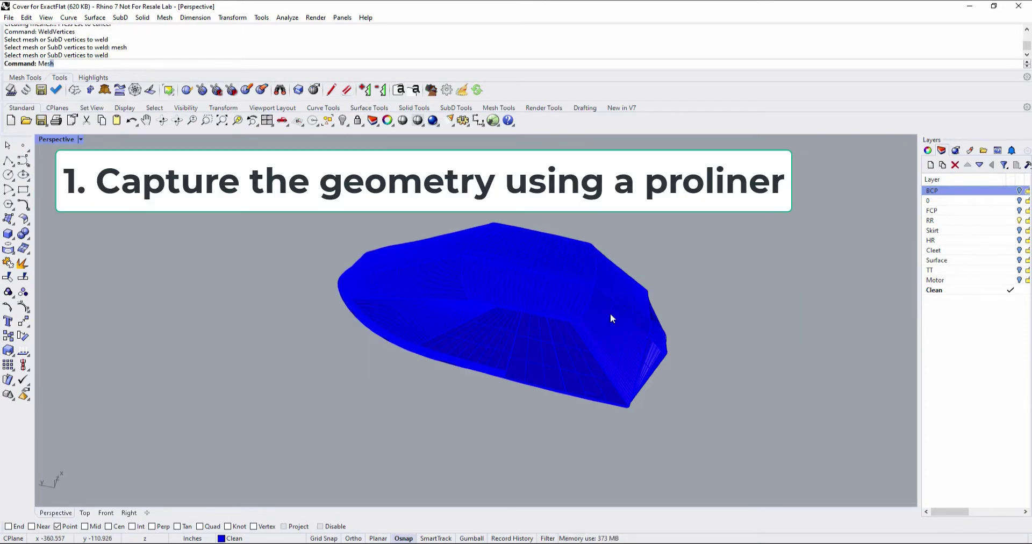
key("Return")
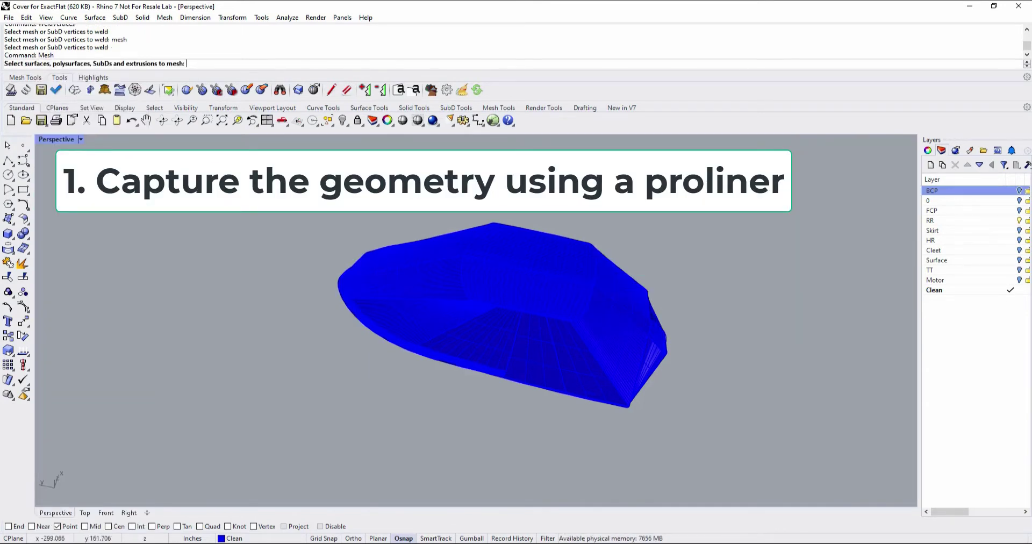
left_click_drag(290, 219, 715, 398)
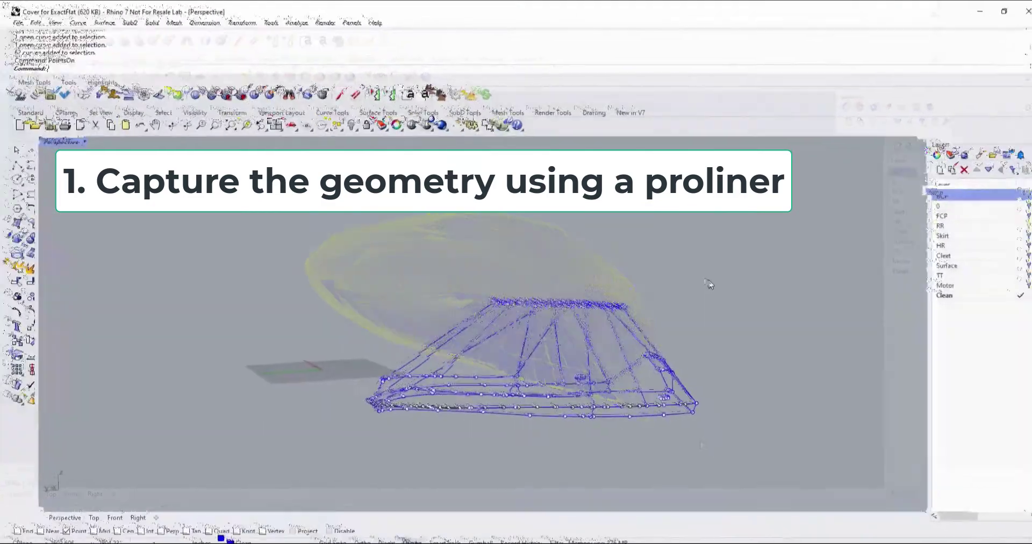
Examine the cover's point and curve network from several sides, including the circular outlines along its upper edge
right_click_drag(709, 280, 376, 285)
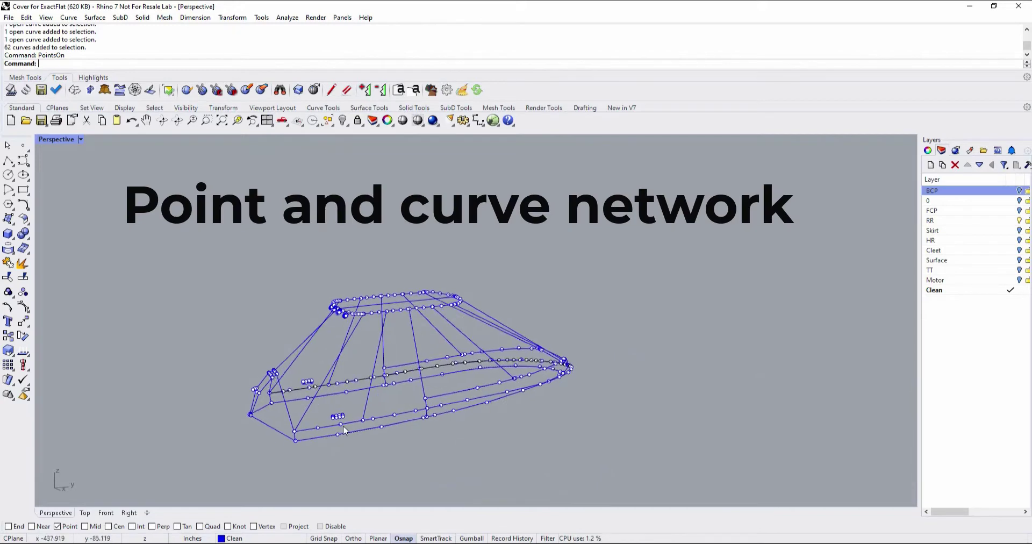
scroll(344, 430, "up", 4)
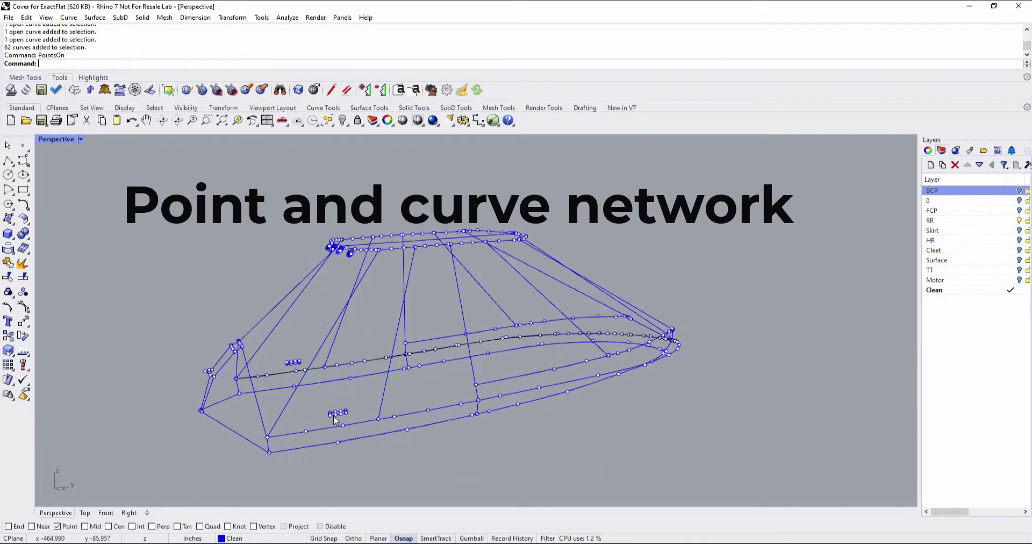
right_click(378, 408)
scroll(377, 407, "down", 4)
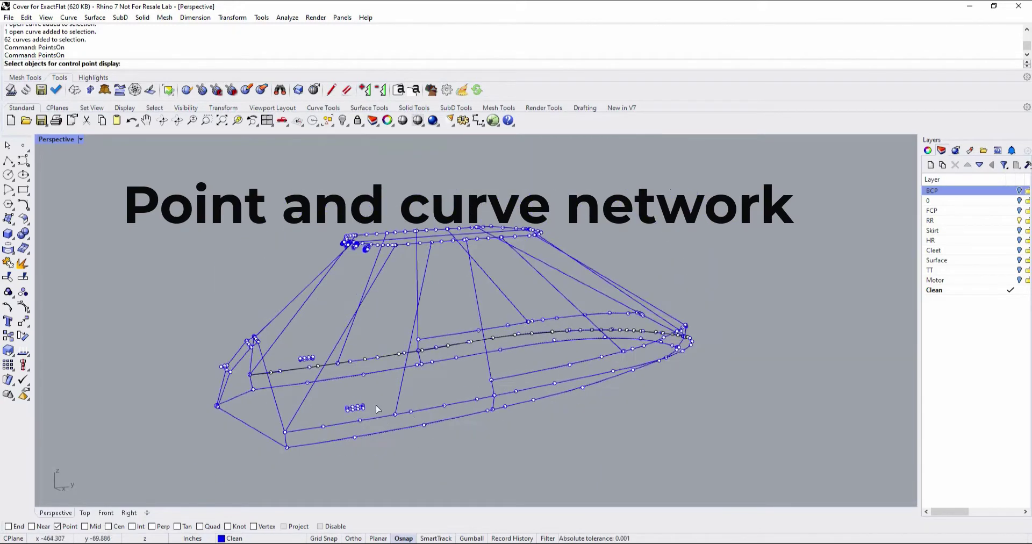
right_click_drag(495, 402, 579, 387)
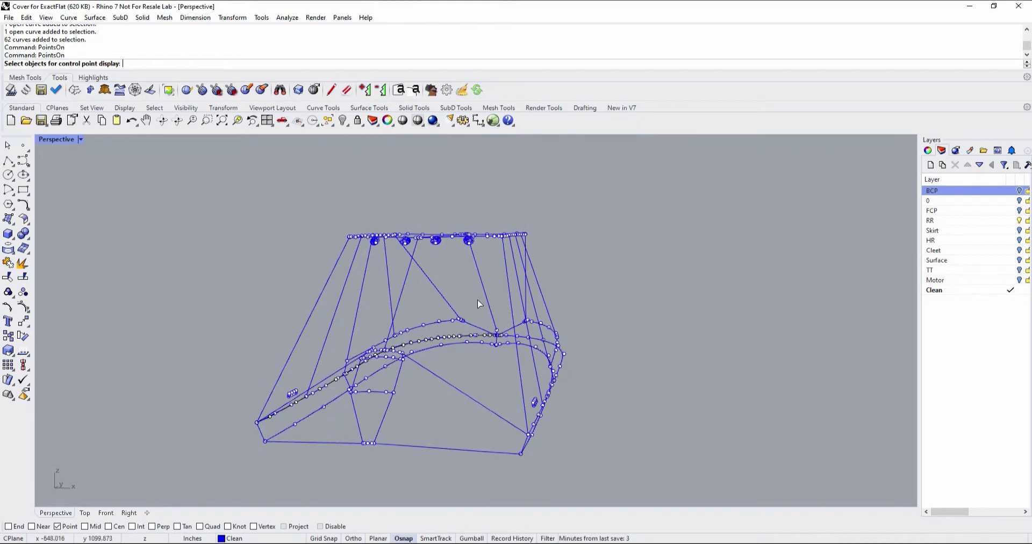
right_click_drag(485, 321, 542, 370)
scroll(525, 312, "up", 5)
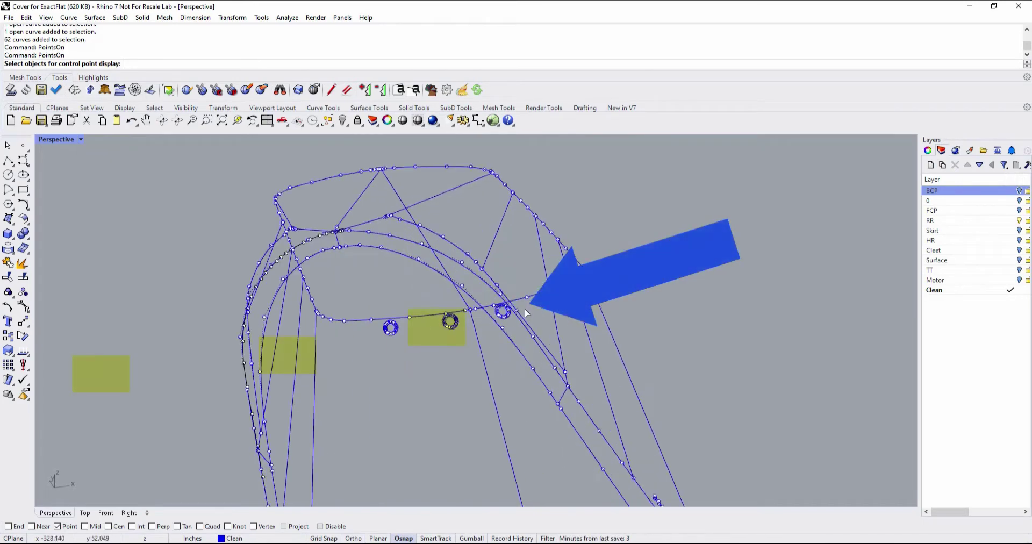
scroll(532, 311, "up", 3)
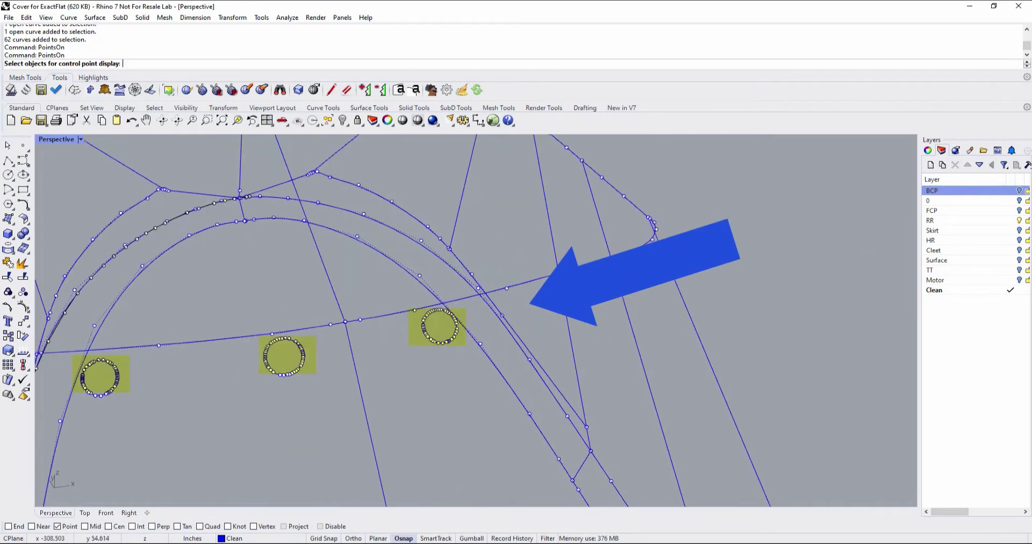
mouse_move(511, 341)
right_mouse_down()
mouse_move(491, 408)
mouse_move(530, 402)
right_mouse_up()
scroll(529, 401, "down", 7)
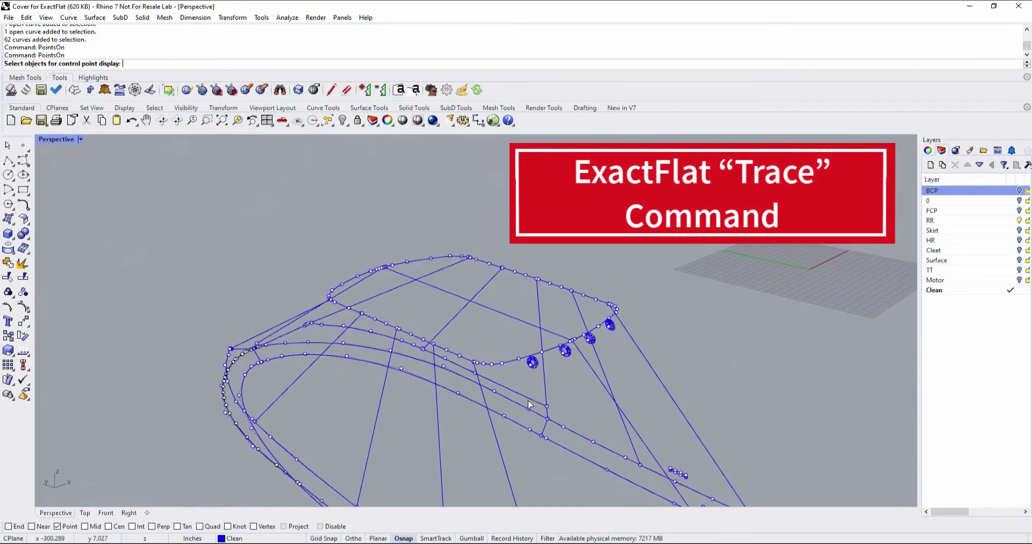
scroll(549, 417, "down", 8)
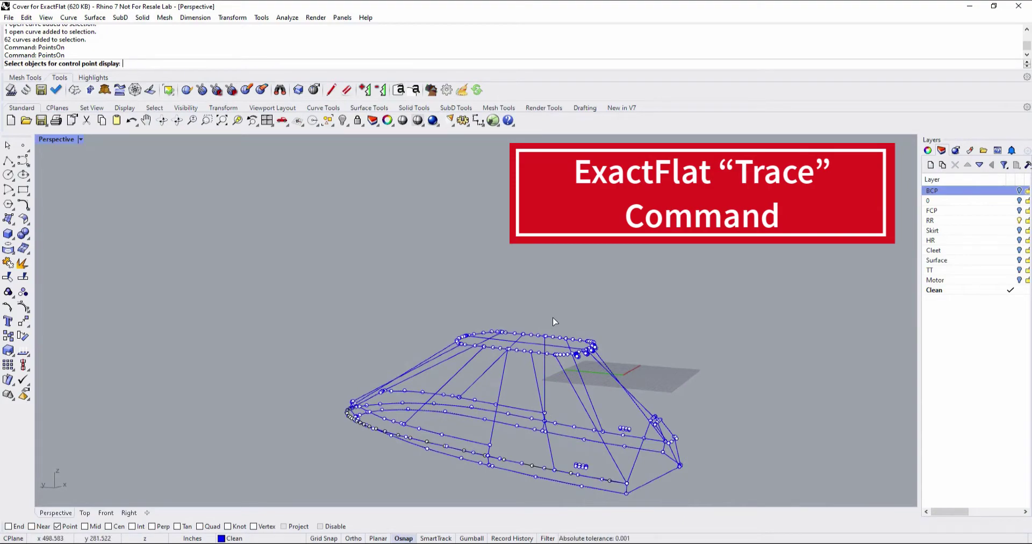
type("po")
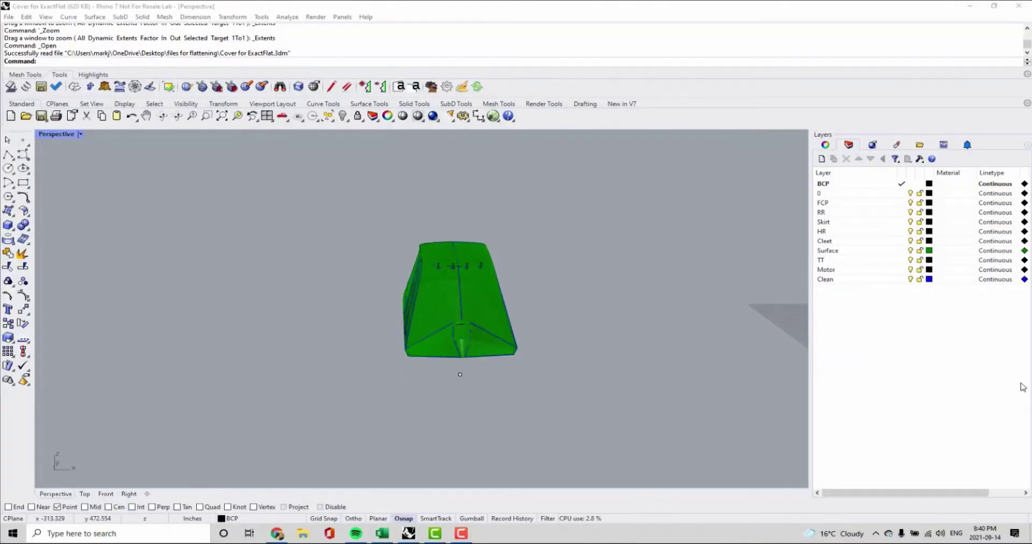
Select the whole cover and change the Surface layer's colour to cyan, leaving nothing selected
left_click(635, 420)
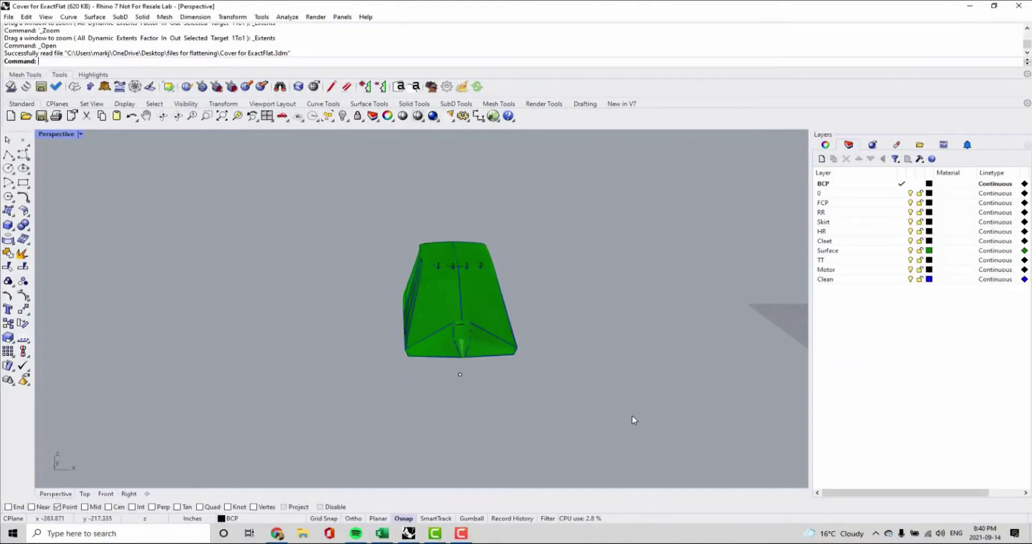
right_click_drag(594, 356, 519, 368)
scroll(516, 367, "down", 5)
scroll(518, 367, "up", 14)
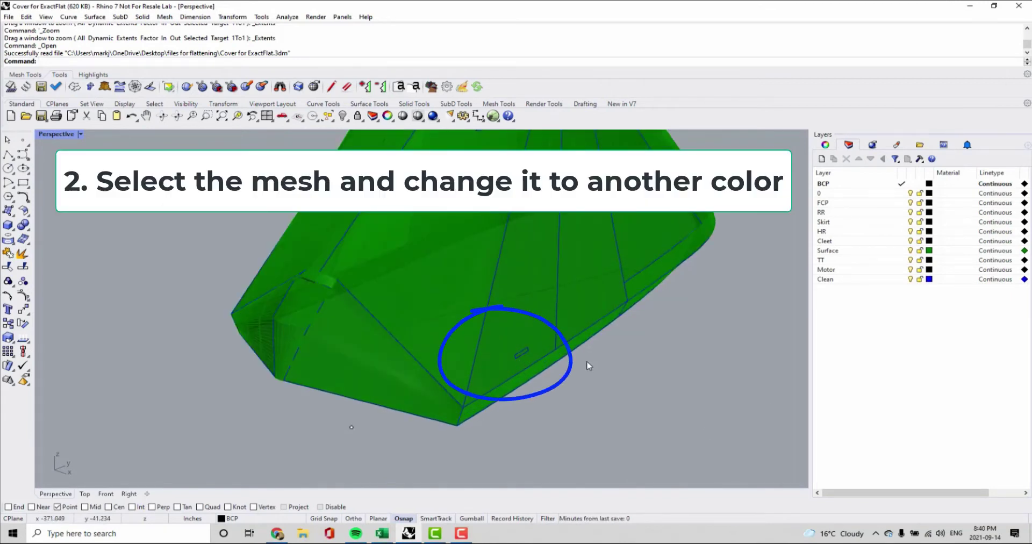
scroll(594, 364, "down", 5)
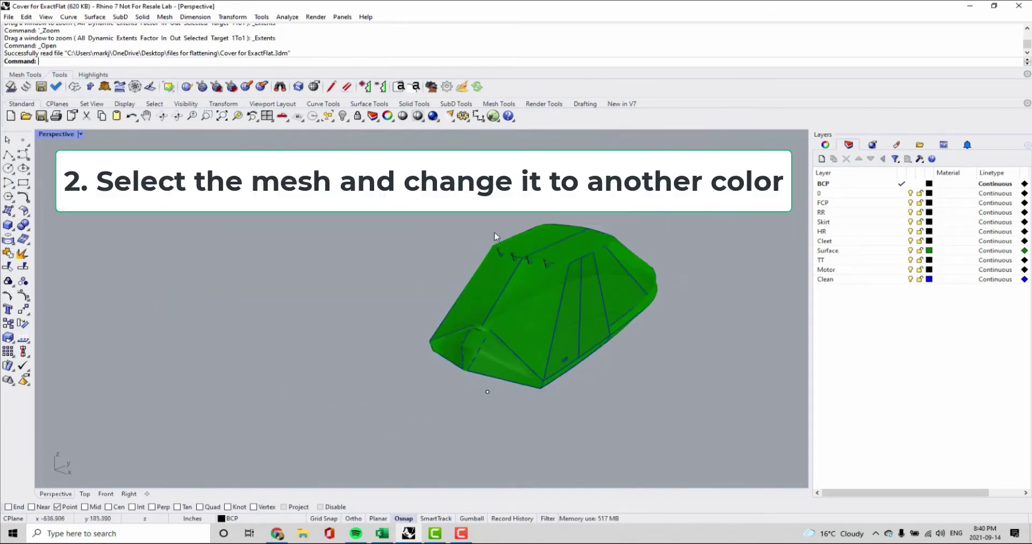
left_click_drag(338, 213, 709, 423)
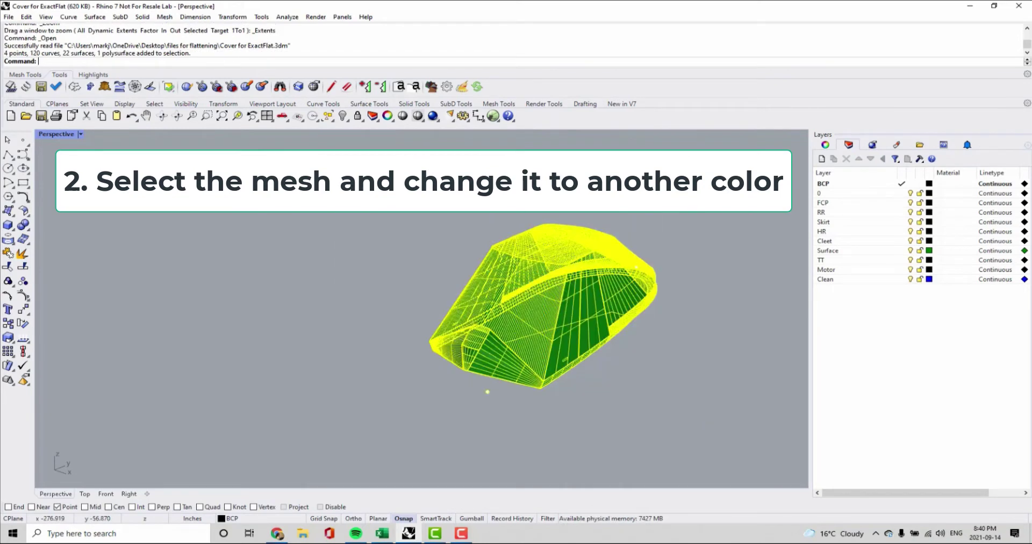
left_click(930, 250)
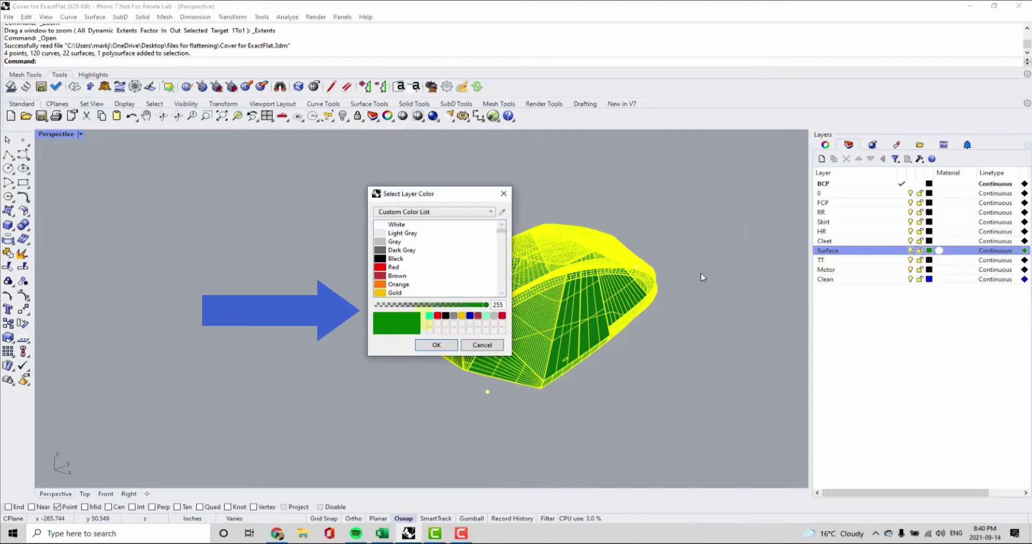
left_click(429, 316)
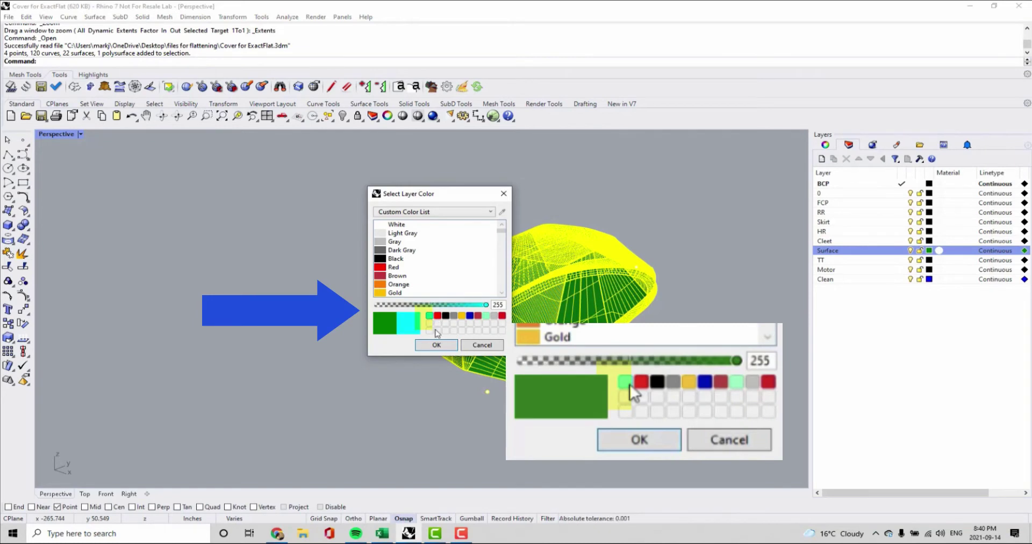
left_click(436, 345)
left_click(452, 415)
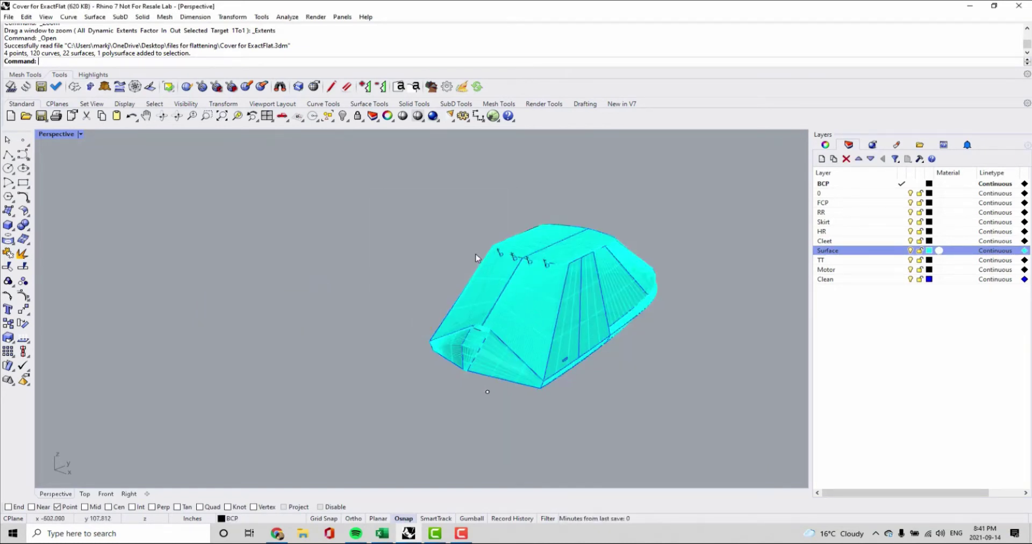
Project the small rectangular outline near the cover's lower edge onto the side panel surface around it
type("Pr")
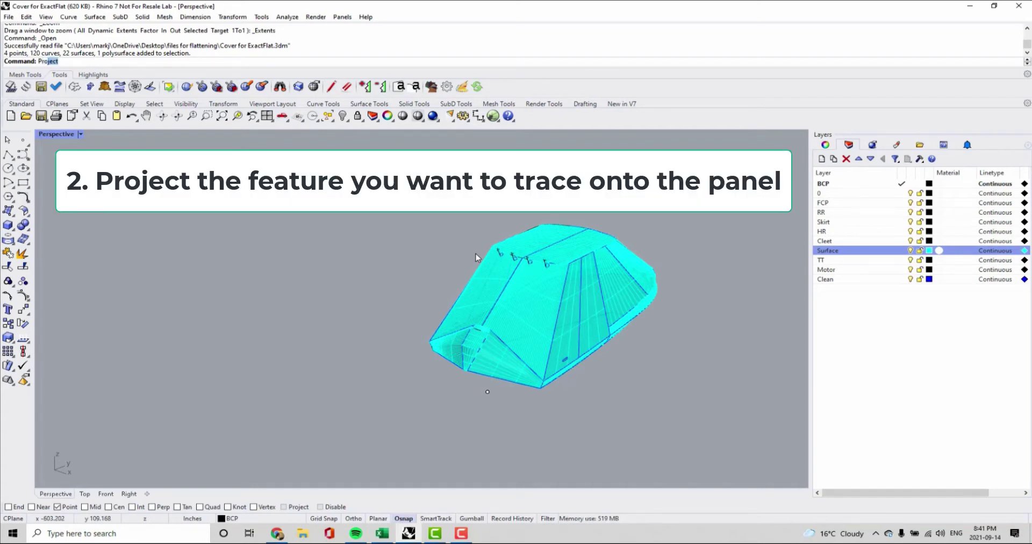
type("oject")
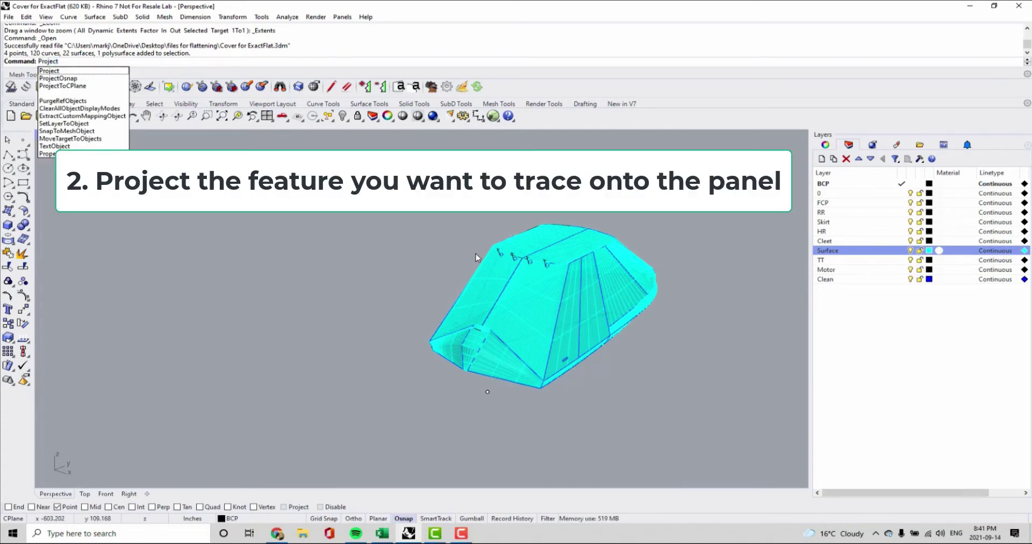
key("Return")
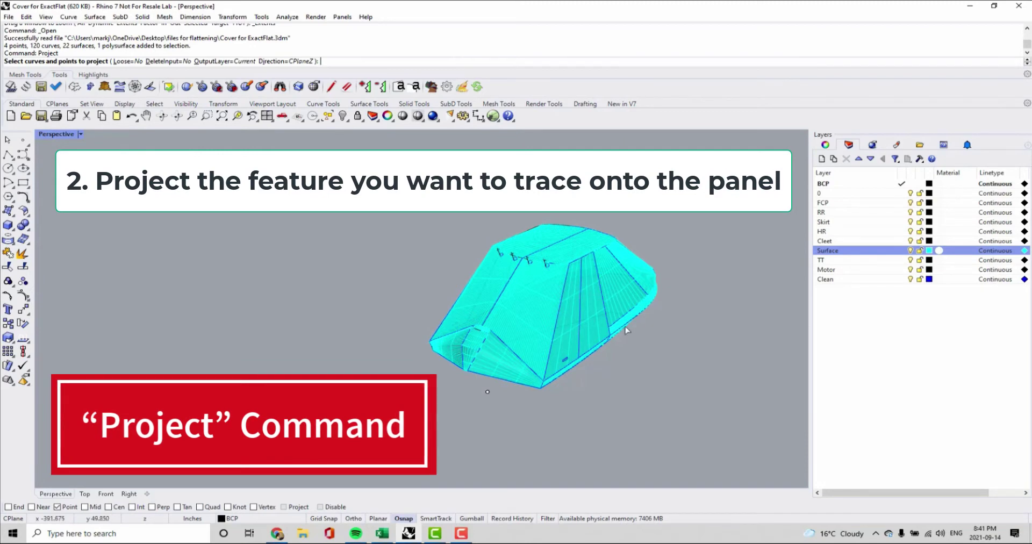
scroll(557, 366, "up", 4)
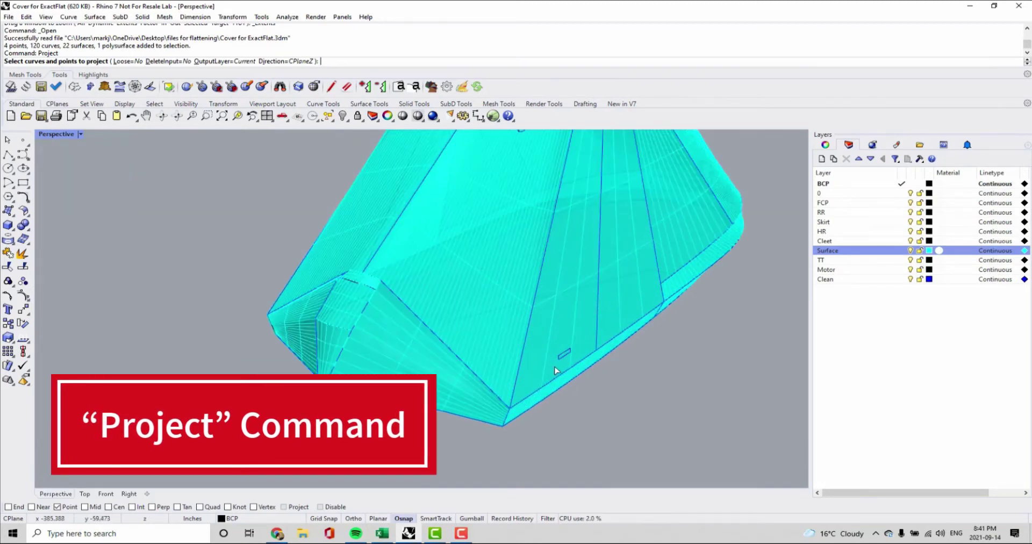
key("Return")
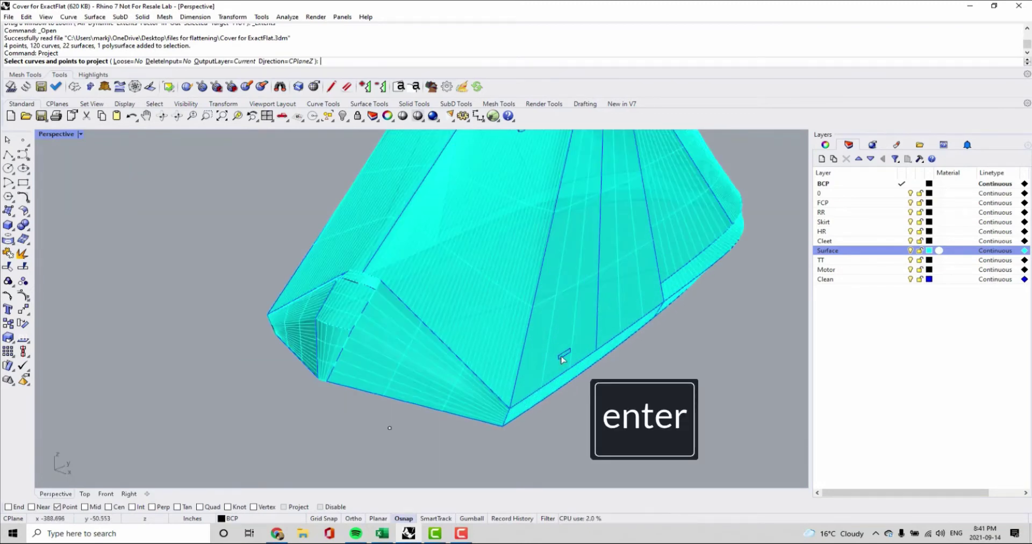
scroll(562, 359, "up", 2)
left_click(564, 361)
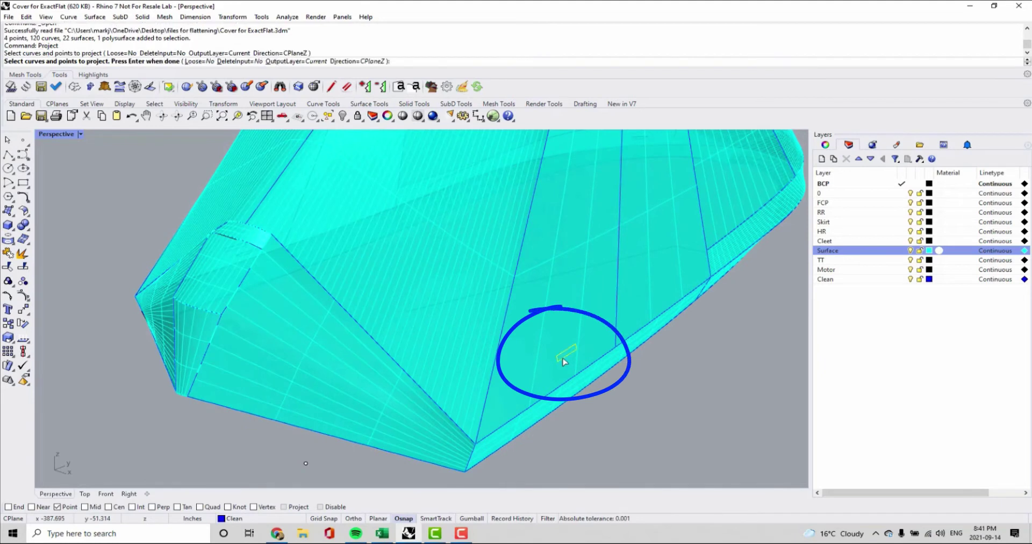
key("Return")
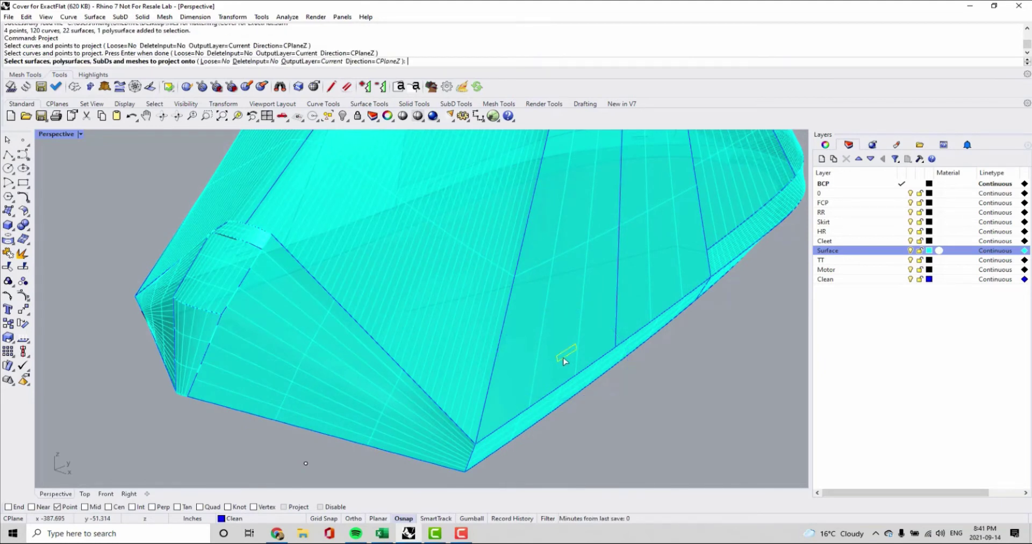
left_click(563, 324)
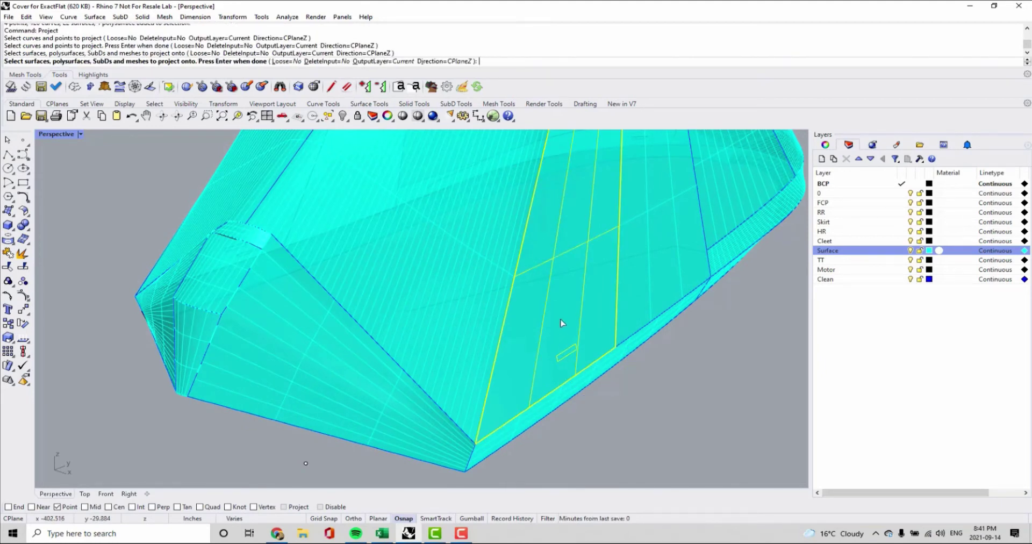
key("Return")
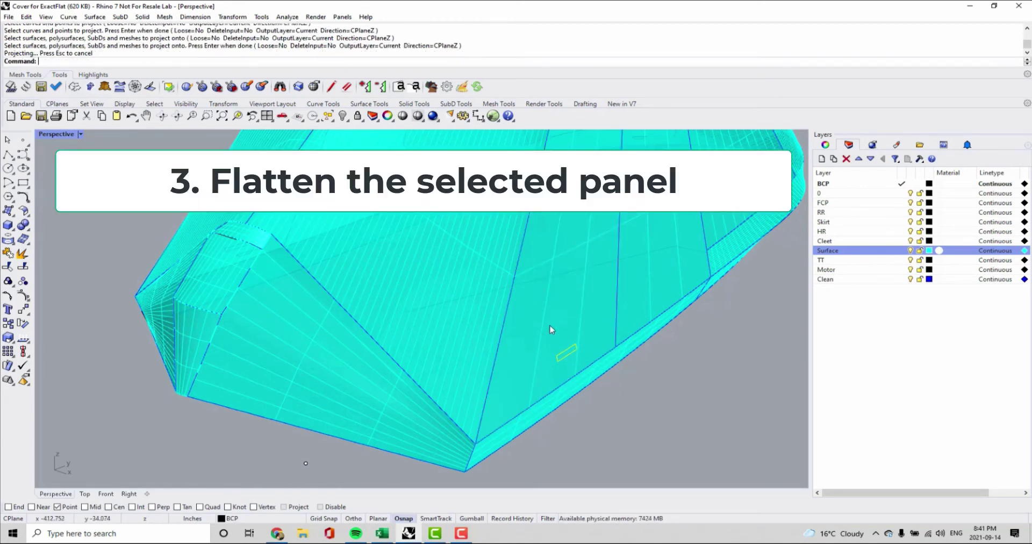
Flatten the side panel carrying the small rectangular cleat outline with the ExactFlat Flatten command
scroll(569, 352, "down", 5)
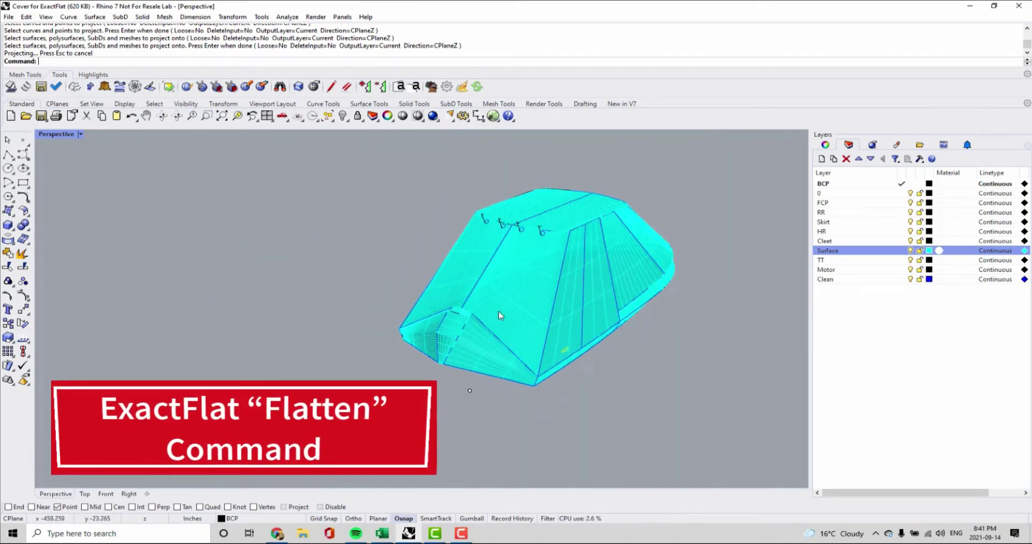
left_click(11, 88)
left_click(577, 308)
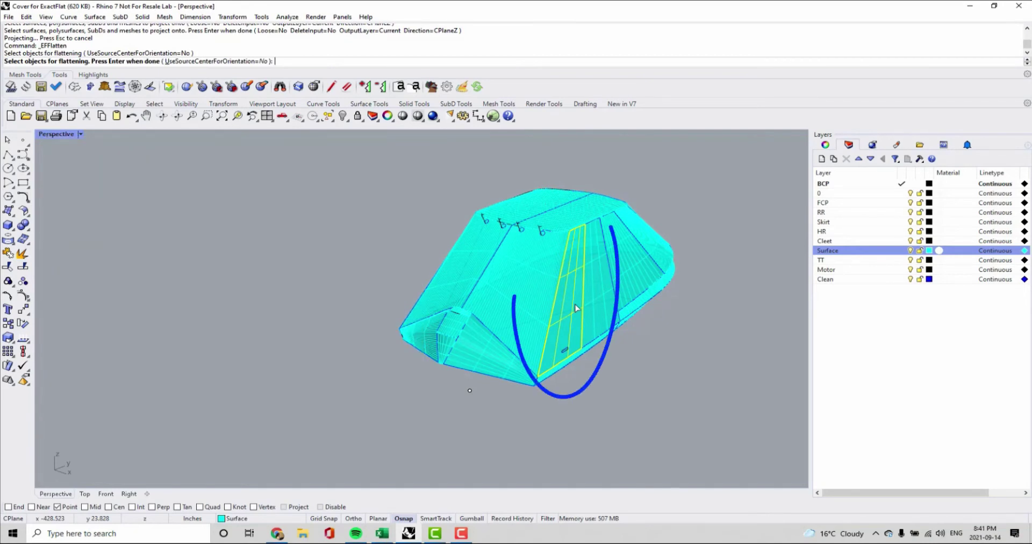
key("Return")
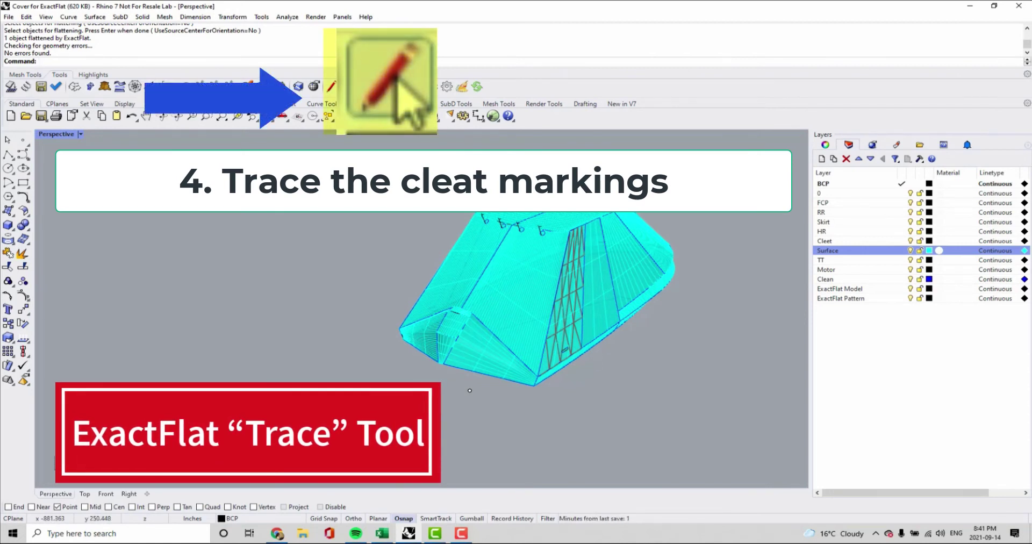
Trace the Clean layer's rectangular cleat curve onto the meshed side panel with the ExactFlat Trace command, using a curve fit tolerance of 831
left_click(331, 87)
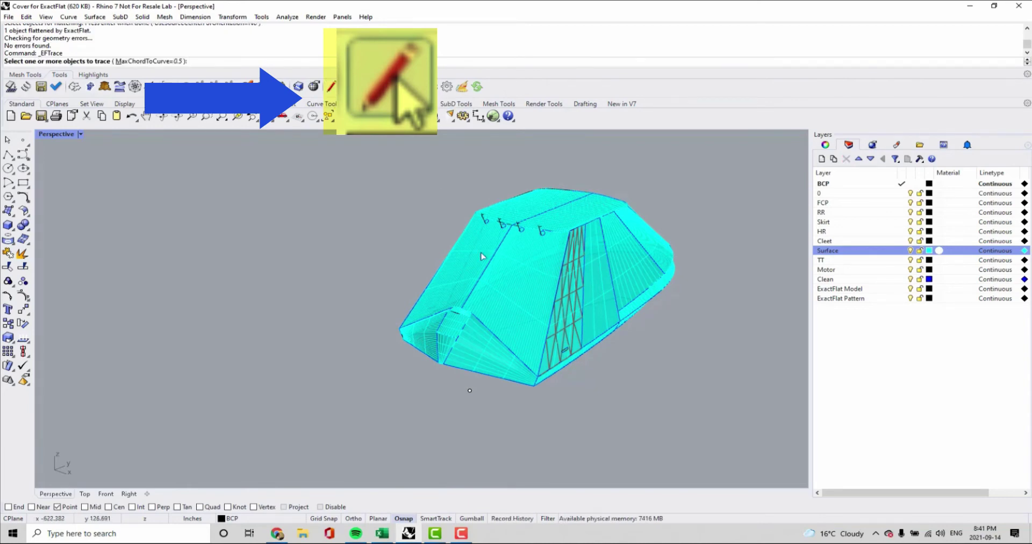
scroll(578, 357, "up", 5)
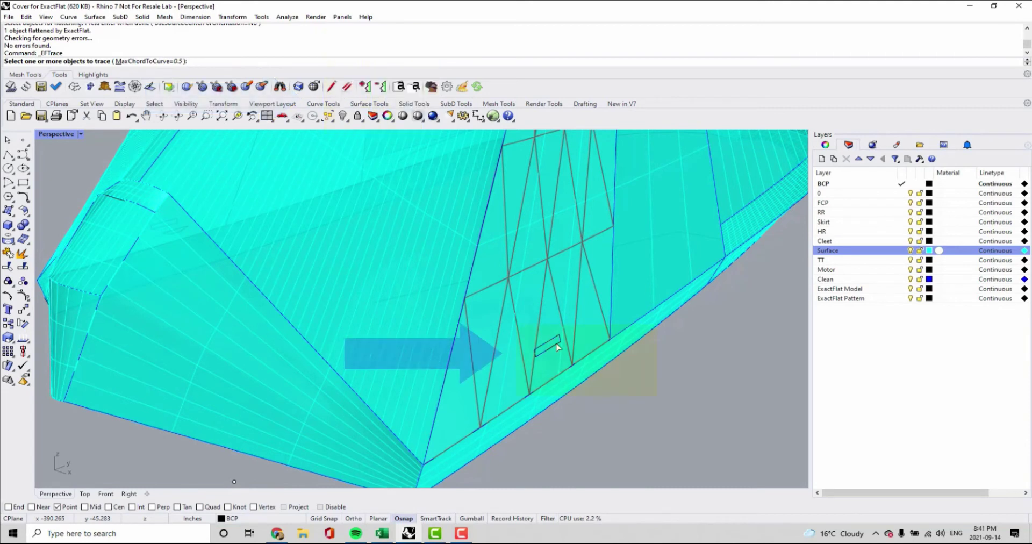
left_click(557, 348)
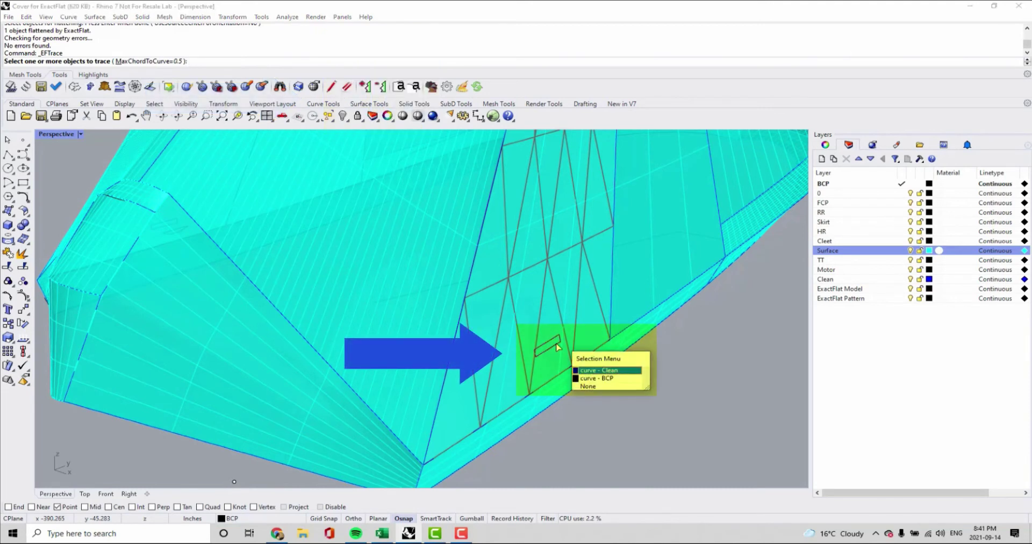
left_click(588, 371)
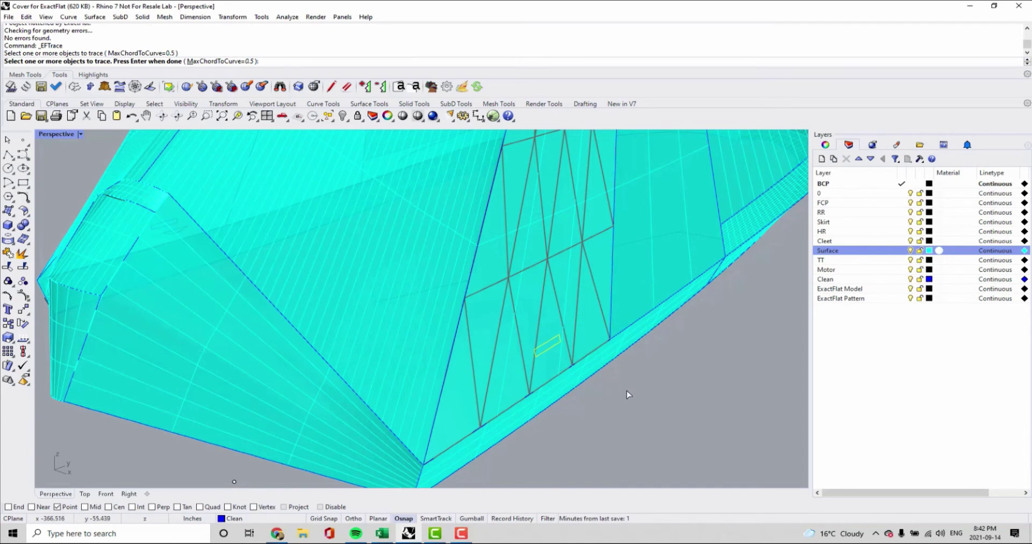
key("Return")
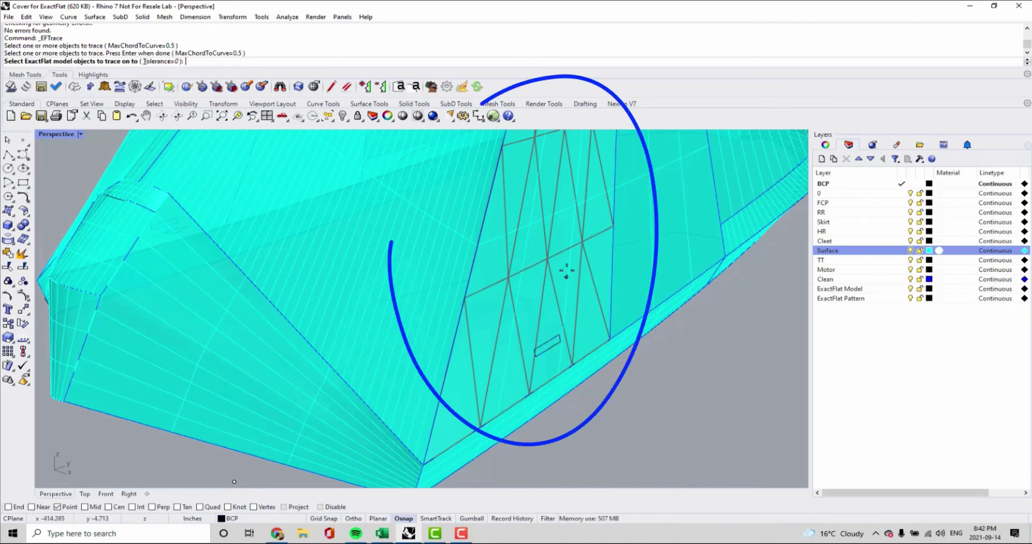
left_click(560, 240)
key("Return")
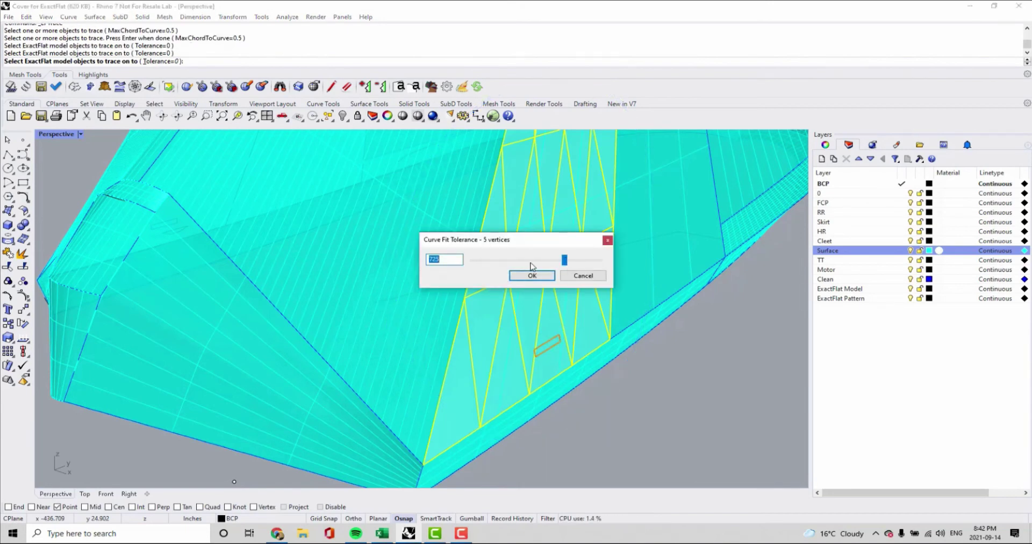
left_click_drag(564, 261, 578, 260)
key("Return")
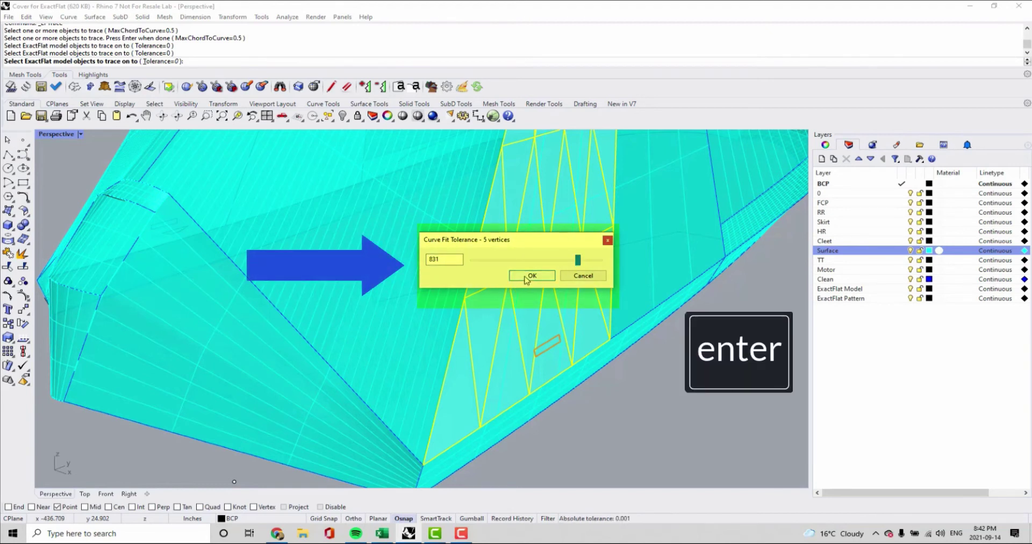
left_click(527, 277)
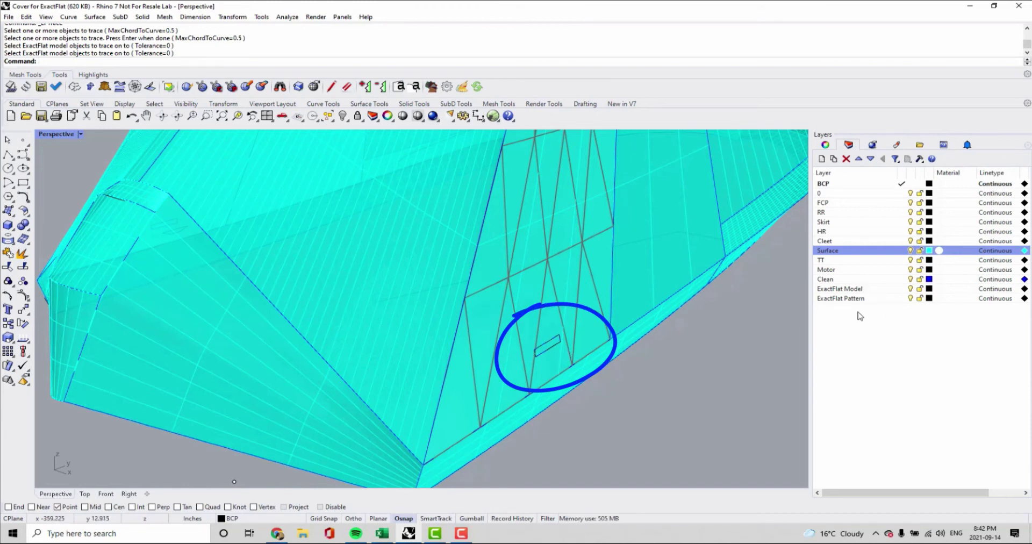
Make ExactFlat Pattern the current layer and turn off every other layer, from ExactFlat Model through BCP
left_click(901, 299)
left_click(911, 288)
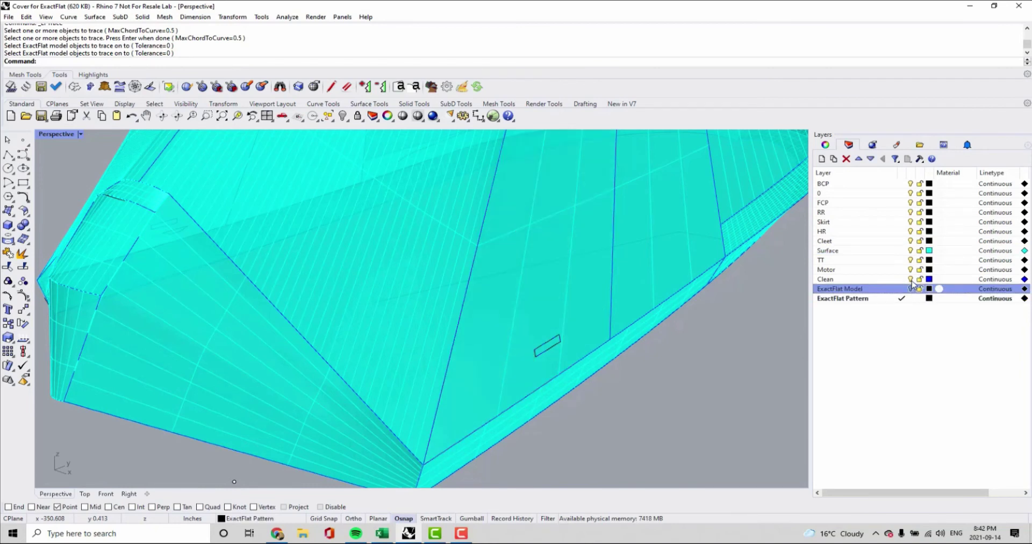
left_click(910, 279)
left_click(910, 270)
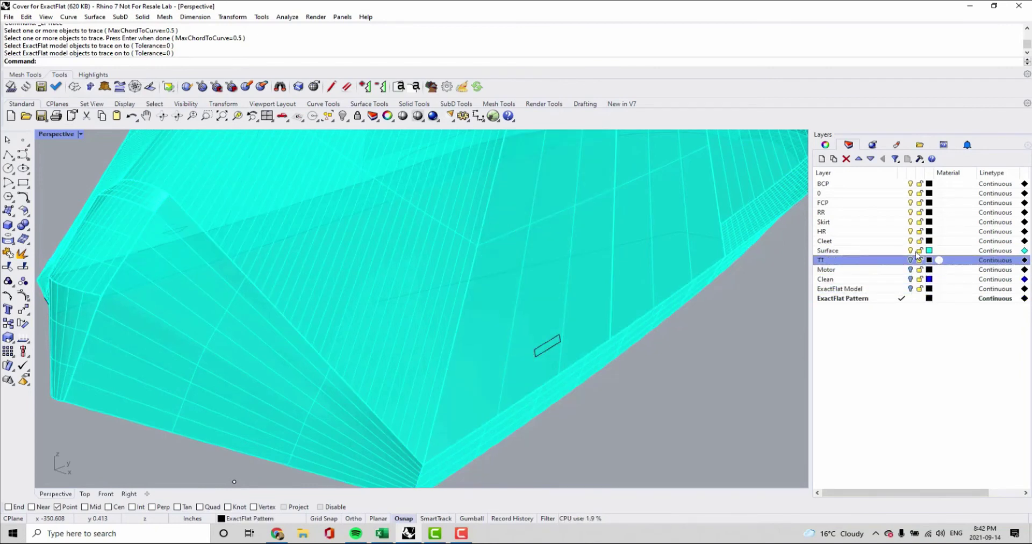
left_click(910, 251)
left_click(910, 241)
left_click(911, 231)
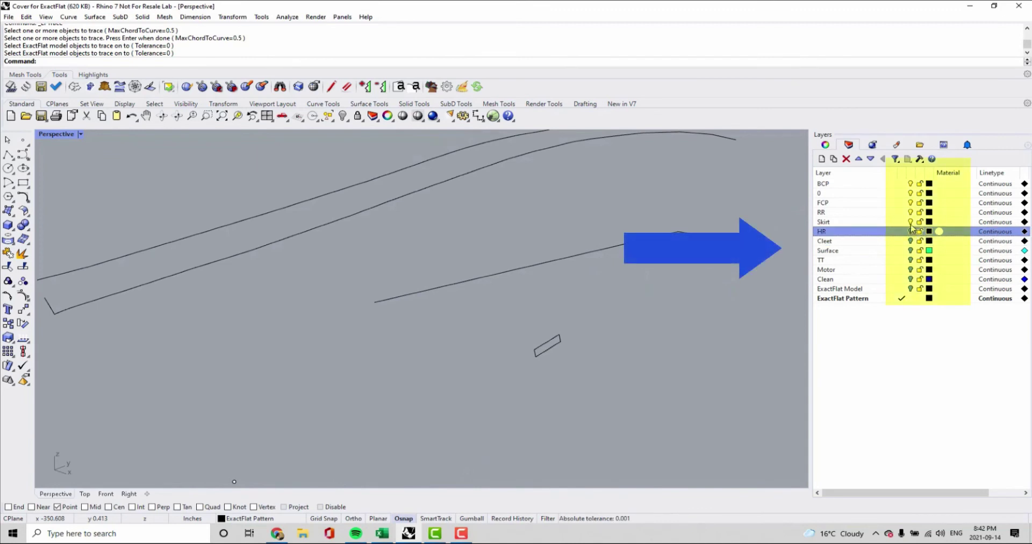
left_click(910, 221)
left_click(910, 212)
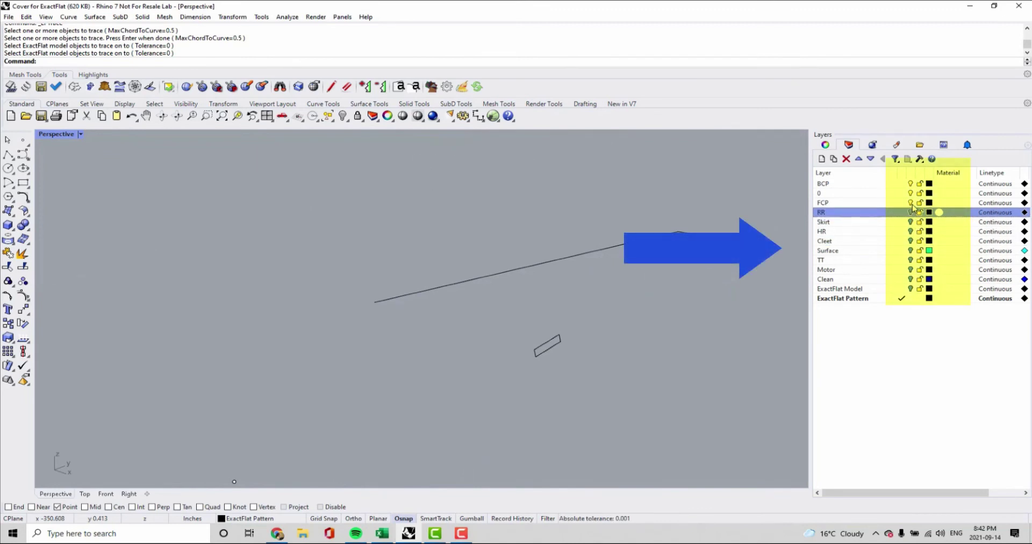
left_click(910, 202)
left_click(910, 193)
left_click(910, 184)
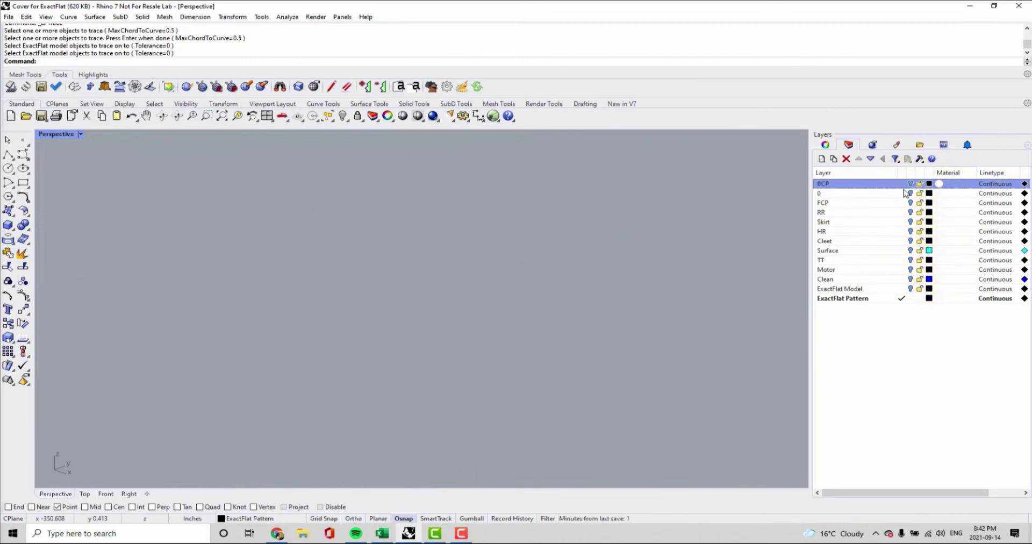
Examine the flattened panel and its traced rectangular cleat outline in the maximized Top view, leaving nothing selected
double_click(55, 135)
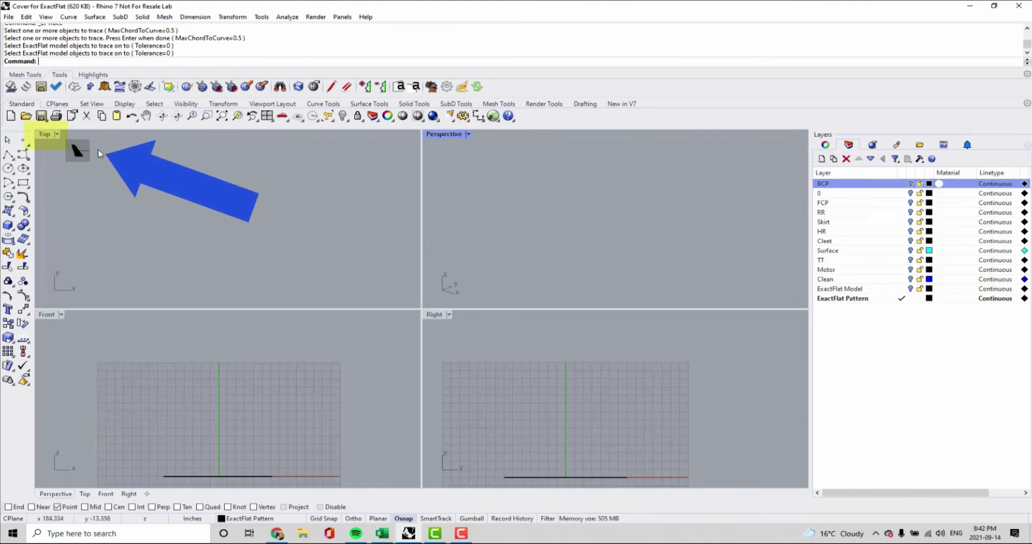
left_click(44, 135)
double_click(44, 135)
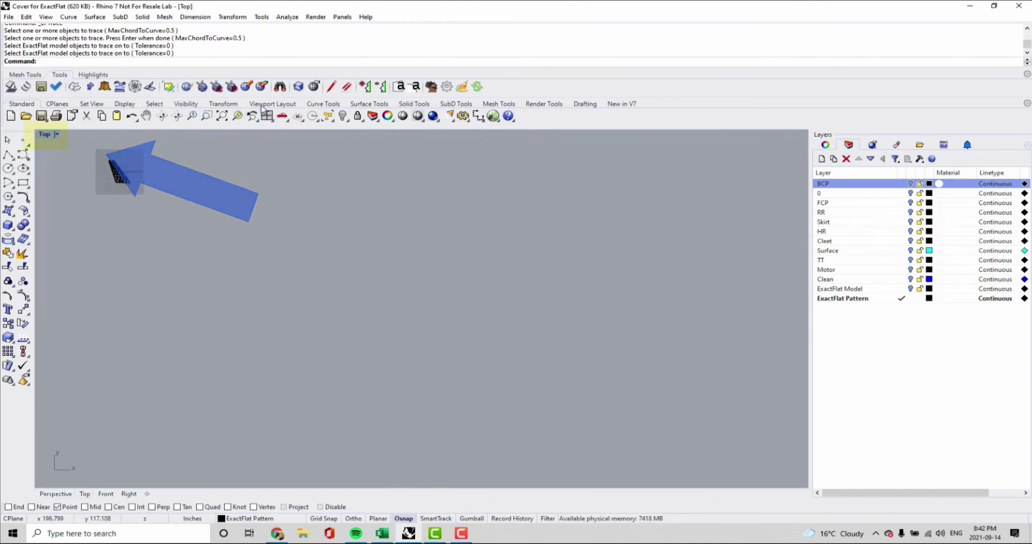
left_click(221, 116)
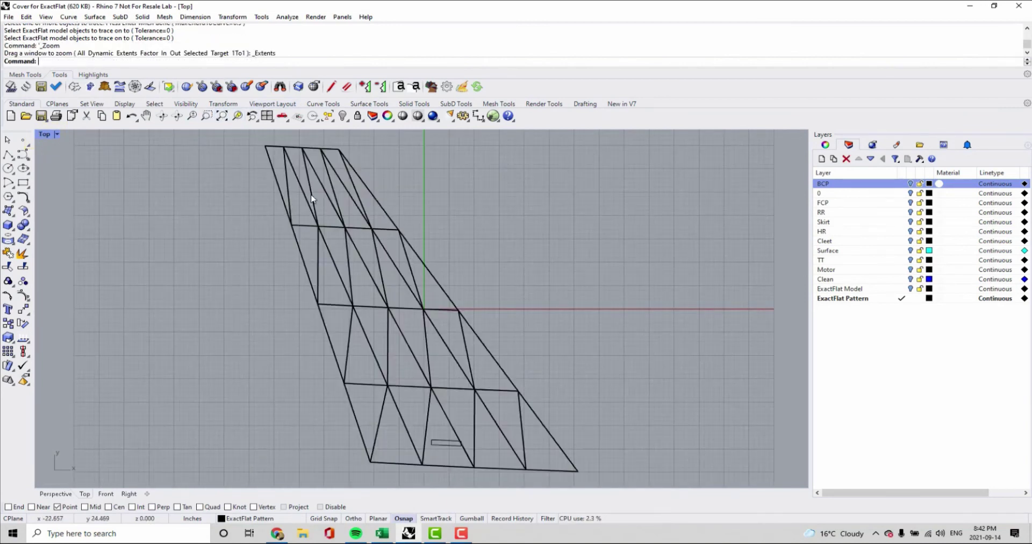
left_click(453, 445)
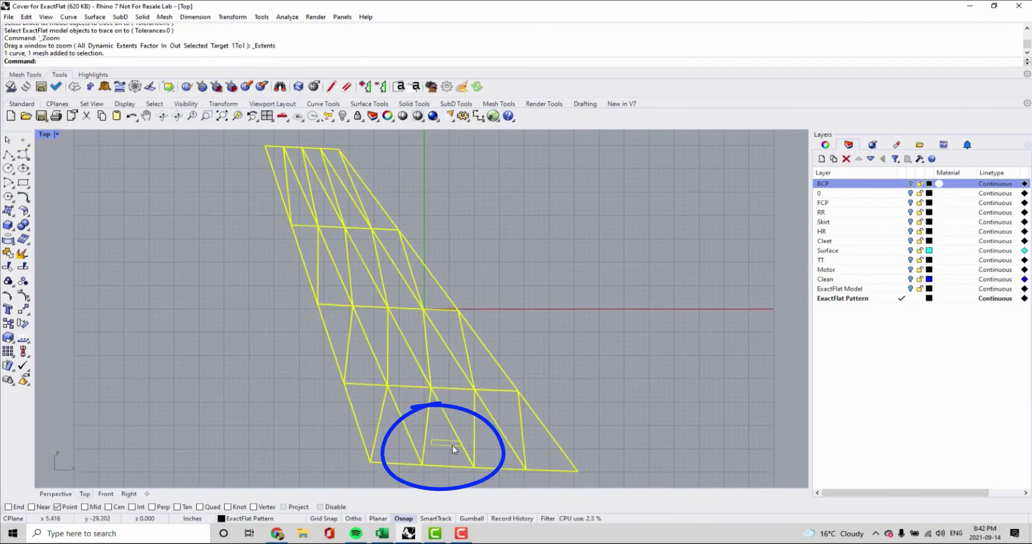
scroll(438, 449, "up", 3)
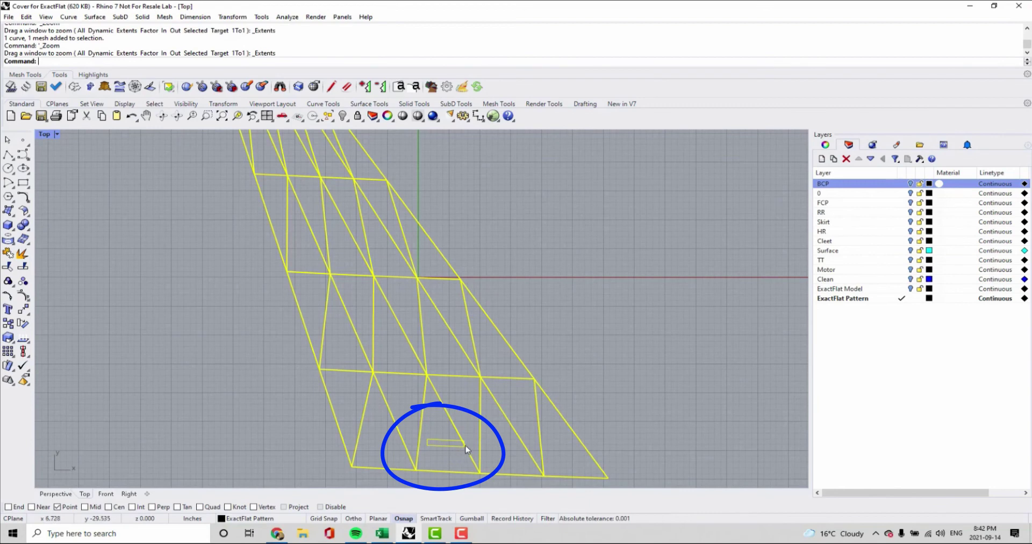
left_click(583, 373)
scroll(584, 375, "down", 2)
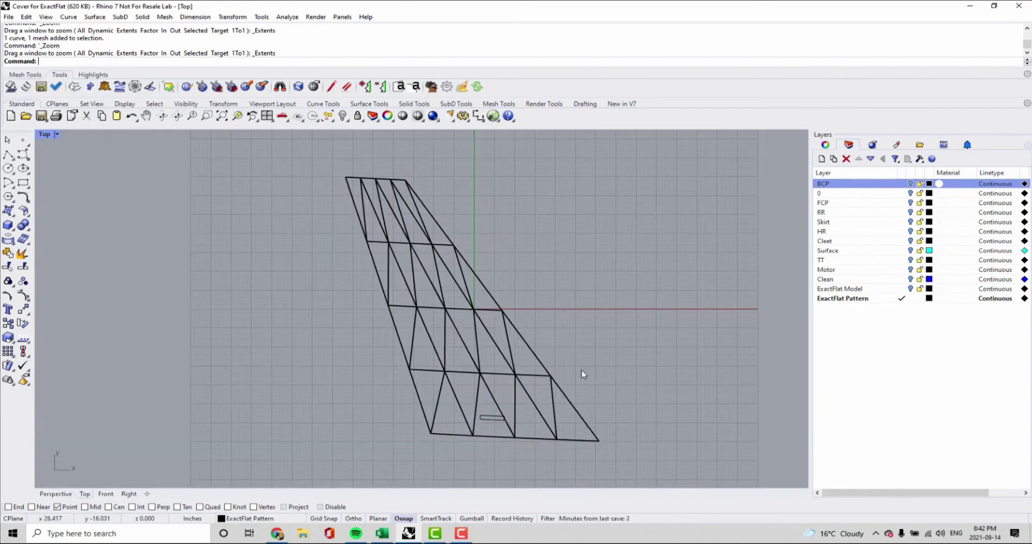